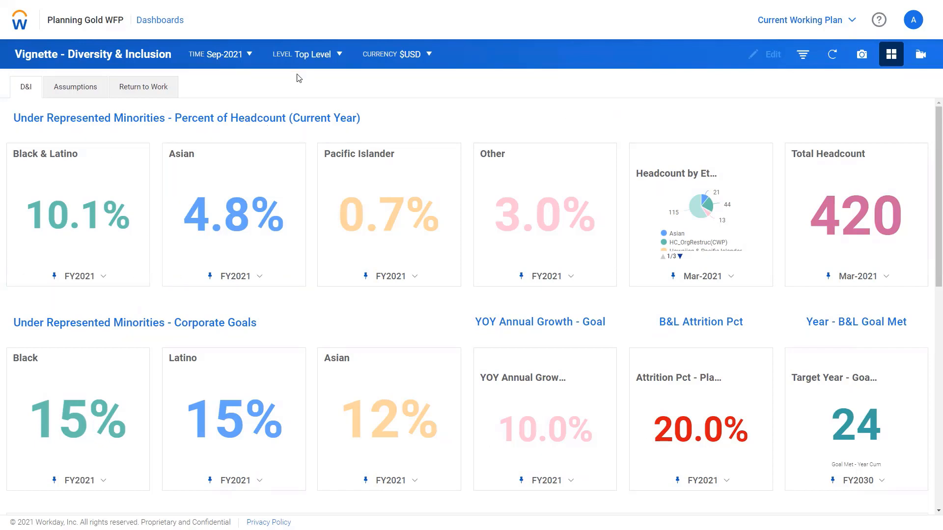
- Filter the diversity metrics to Human Resources within the Executive Management Group, and reset the level to Top Level
{"action": "mouse_move", "coordinate": [54, 229]}
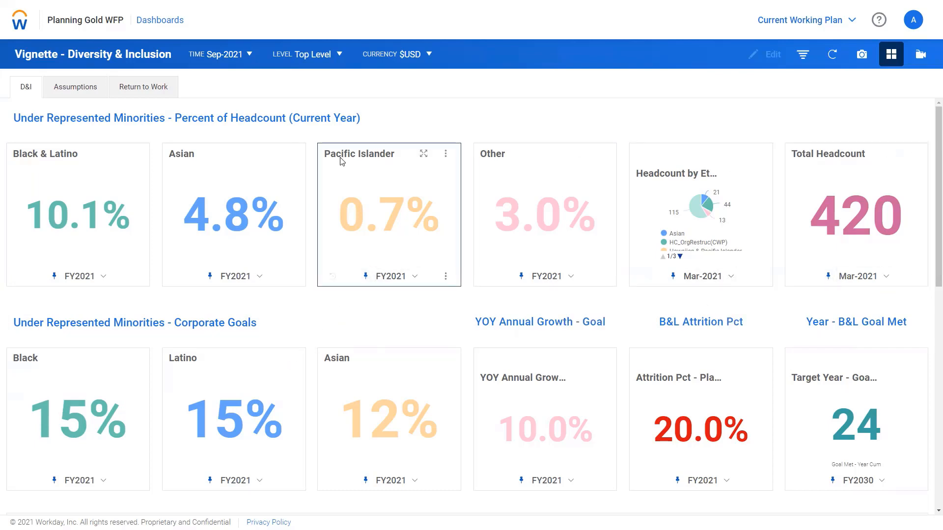
{"action": "left_click", "coordinate": [339, 56]}
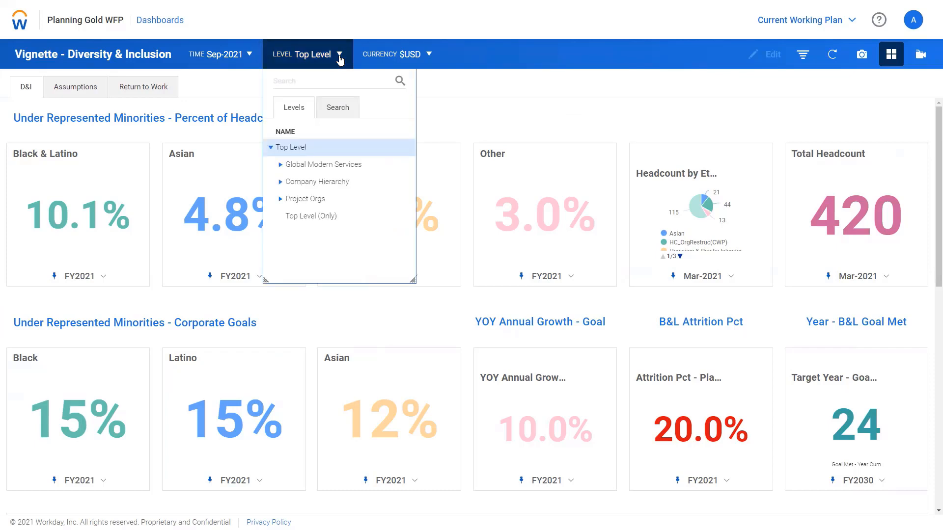
{"action": "left_click", "coordinate": [281, 165]}
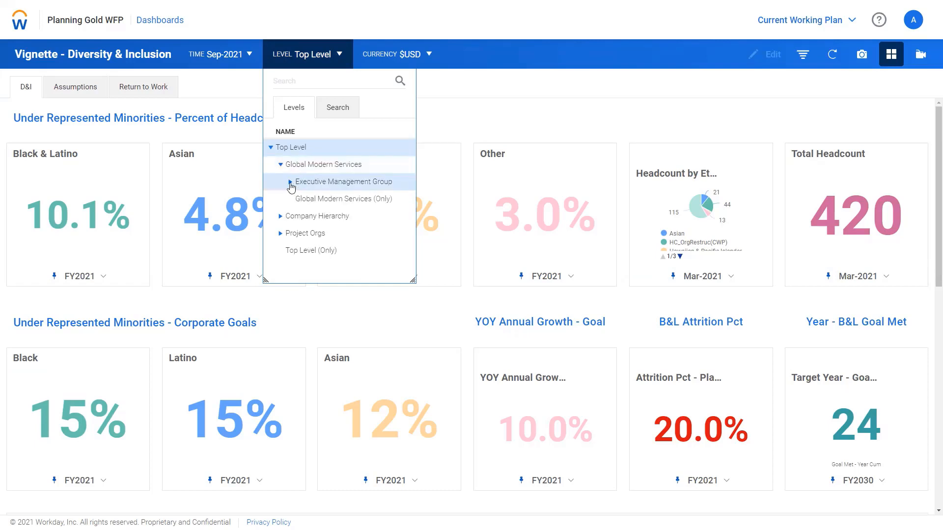
{"action": "left_click", "coordinate": [290, 182]}
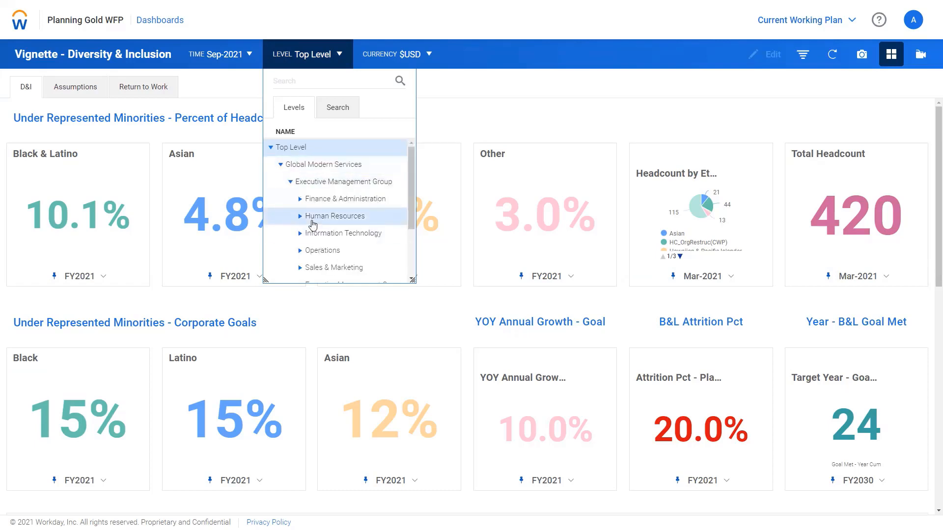
{"action": "left_click", "coordinate": [334, 217]}
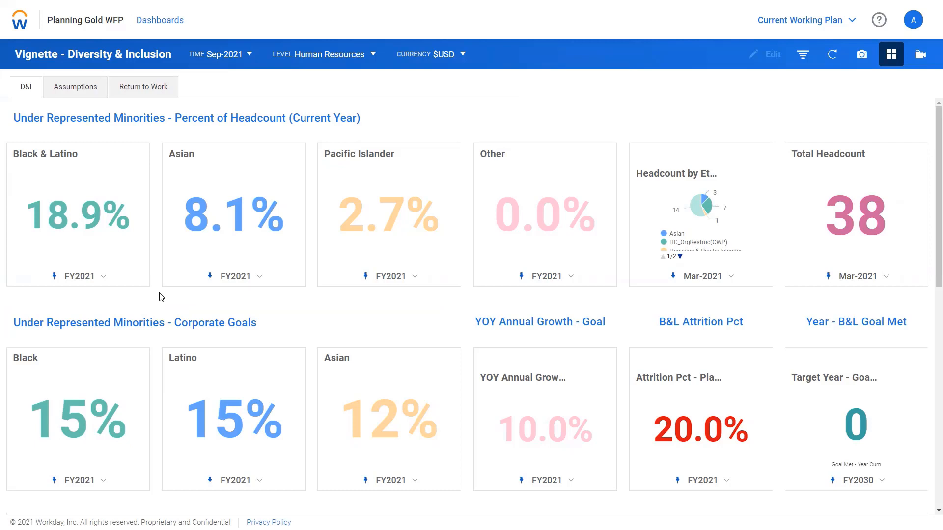
{"action": "left_click", "coordinate": [370, 54]}
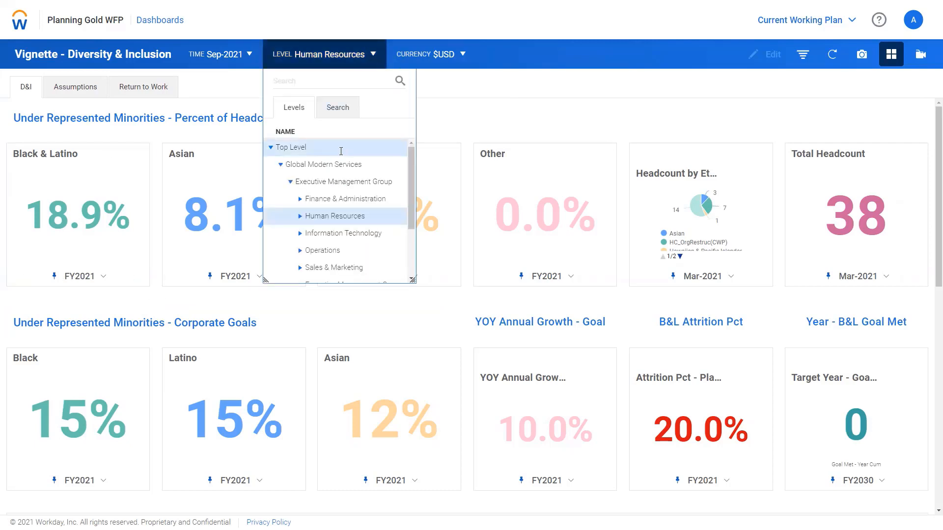
{"action": "left_click", "coordinate": [340, 148]}
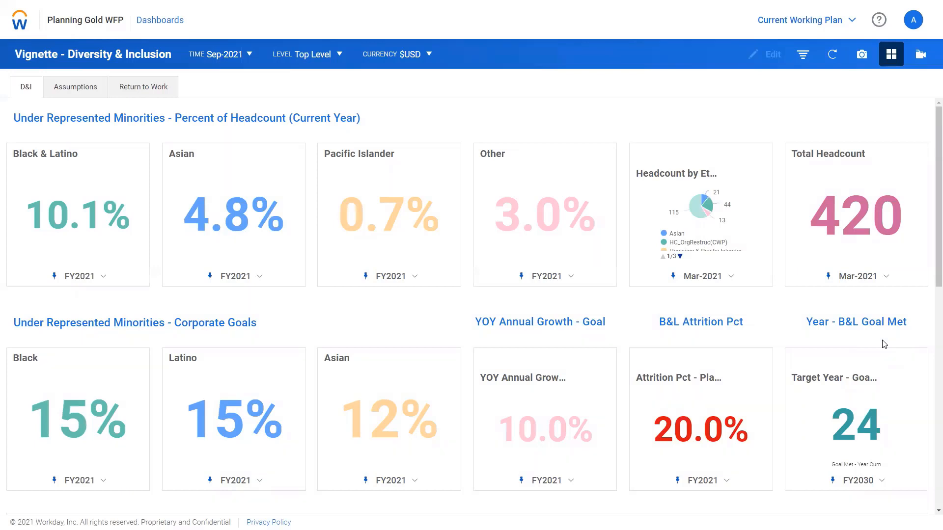
- Open the Assumptions page and maximize the Attrition Percent - Corporate Goals sheet
{"action": "left_click", "coordinate": [74, 87]}
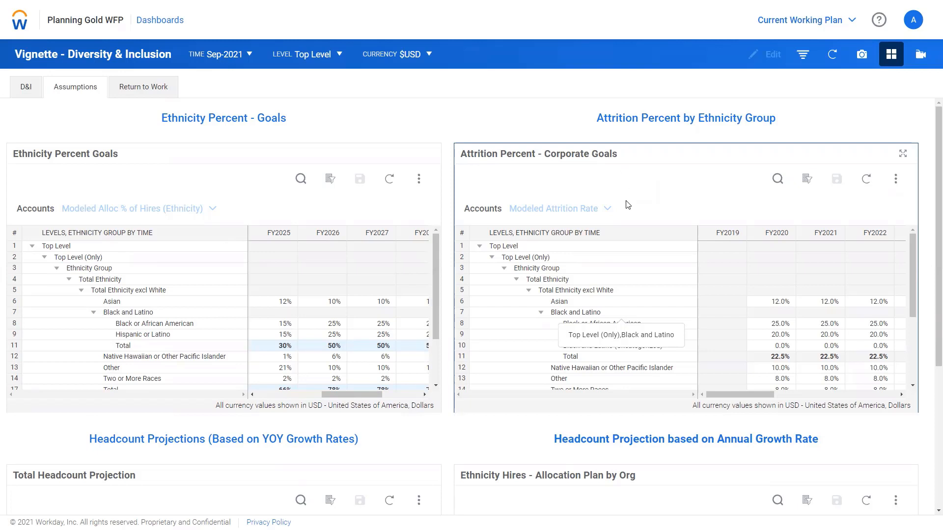
{"action": "left_click", "coordinate": [903, 153]}
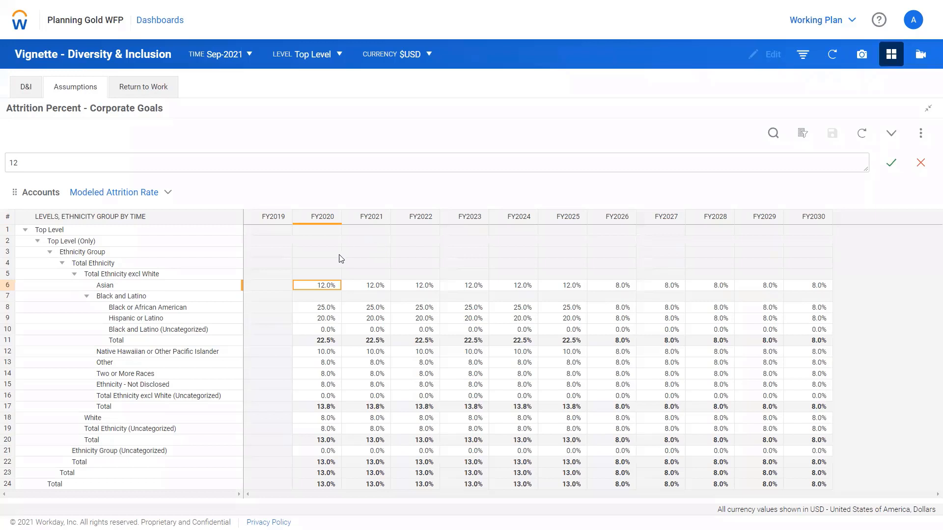
- Decrease the FY2020–FY2030 attrition rates individually by 50 percent for the rows Asian through Total Ethnicity excl White (Uncategorized), and save
{"action": "left_click_drag", "start_coordinate": [334, 285], "coordinate": [825, 401]}
{"action": "right_click", "coordinate": [824, 400]}
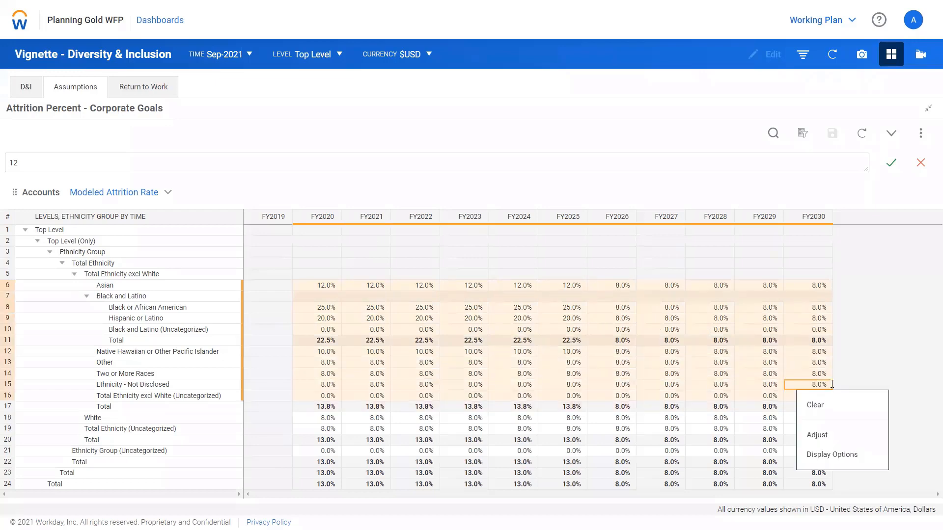
{"action": "left_click", "coordinate": [837, 440]}
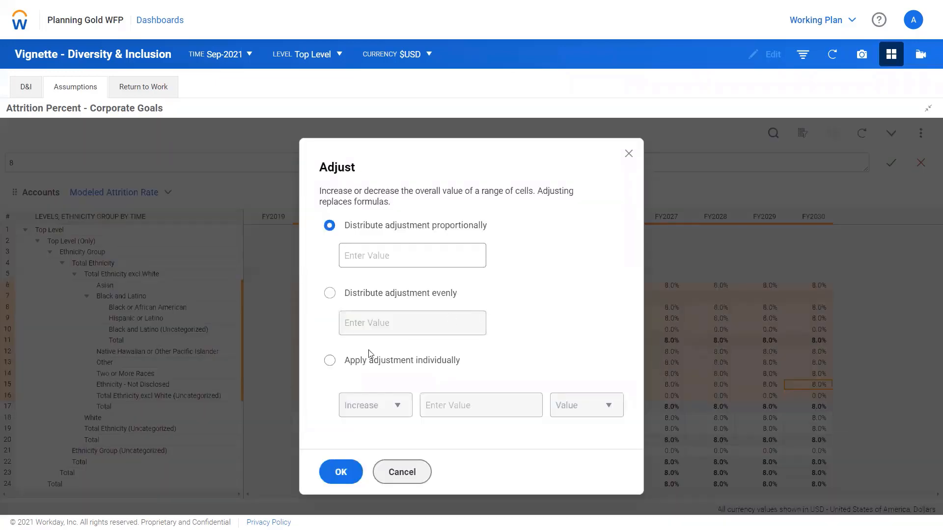
{"action": "left_click", "coordinate": [330, 360]}
{"action": "left_click", "coordinate": [363, 411]}
{"action": "left_click", "coordinate": [366, 444]}
{"action": "left_click", "coordinate": [457, 408]}
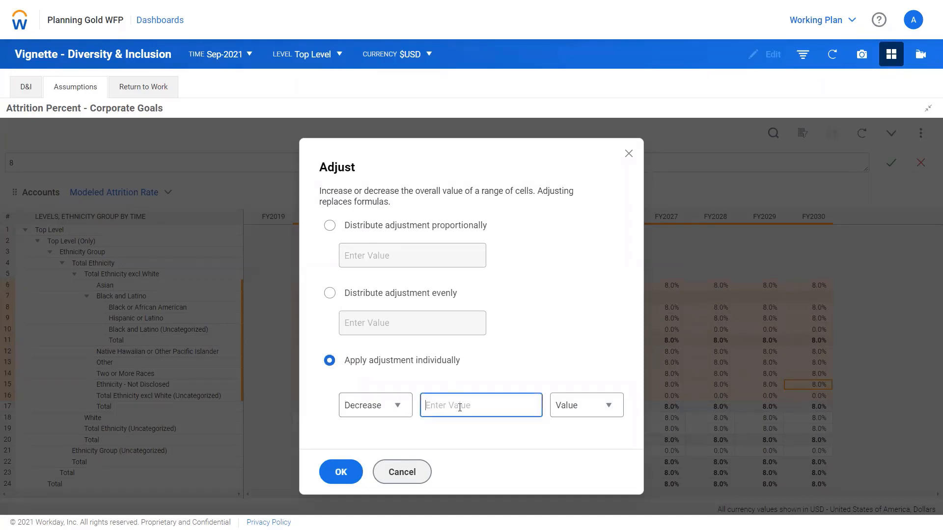
{"action": "type", "text": "50"}
{"action": "left_click", "coordinate": [588, 412]}
{"action": "left_click", "coordinate": [592, 445]}
{"action": "left_click", "coordinate": [343, 473]}
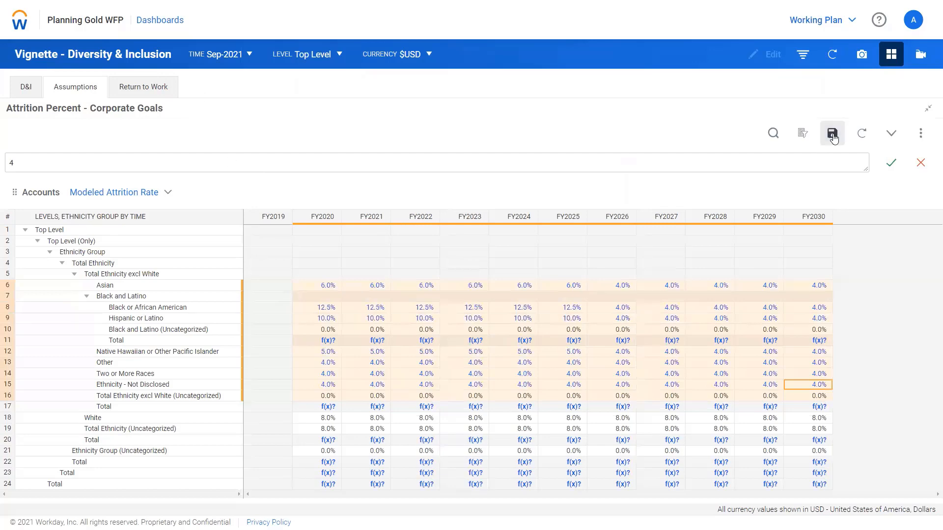
{"action": "left_click", "coordinate": [832, 133]}
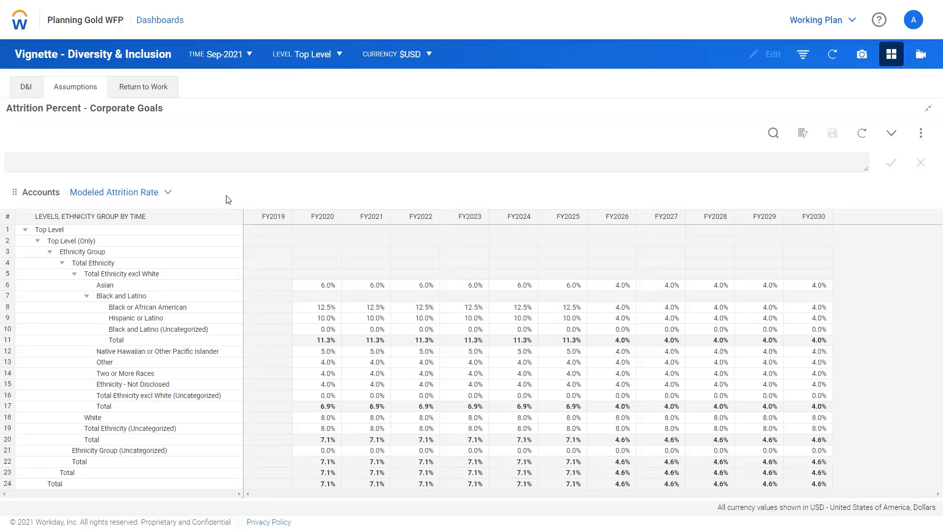
- Switch to Modeled Annual Growth Rate, increase FY2020–FY2030 individually by 50 percent for Asian through Total Ethnicity excl White (Uncategorized), and save
{"action": "left_click", "coordinate": [166, 193]}
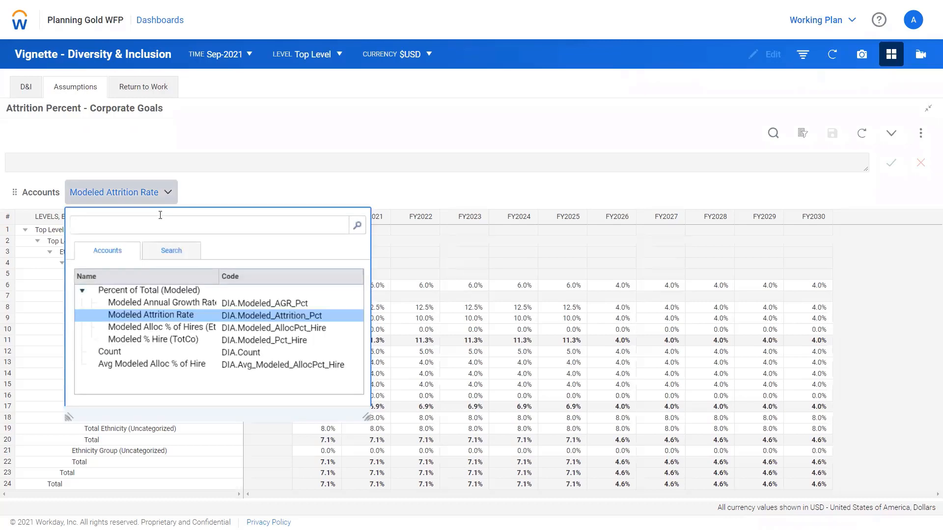
{"action": "left_click", "coordinate": [195, 306]}
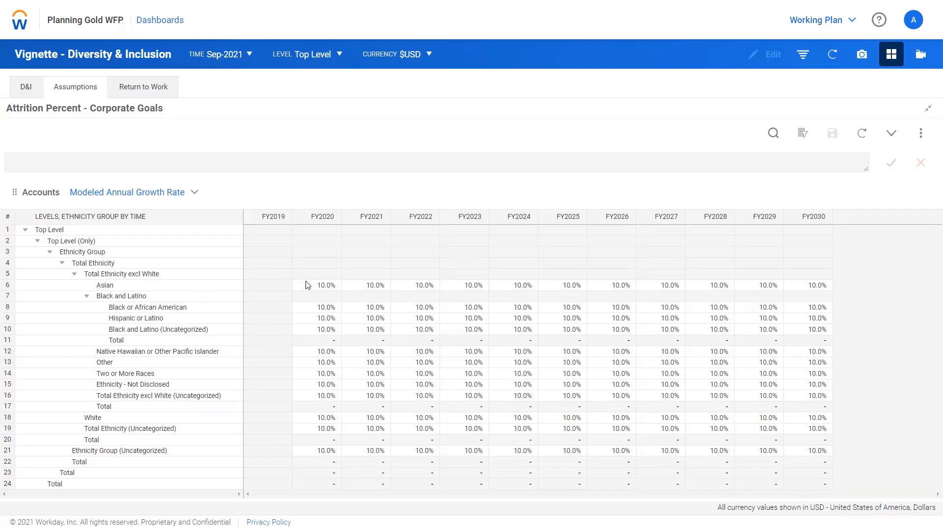
{"action": "left_click_drag", "start_coordinate": [319, 284], "coordinate": [830, 401]}
{"action": "right_click", "coordinate": [815, 379]}
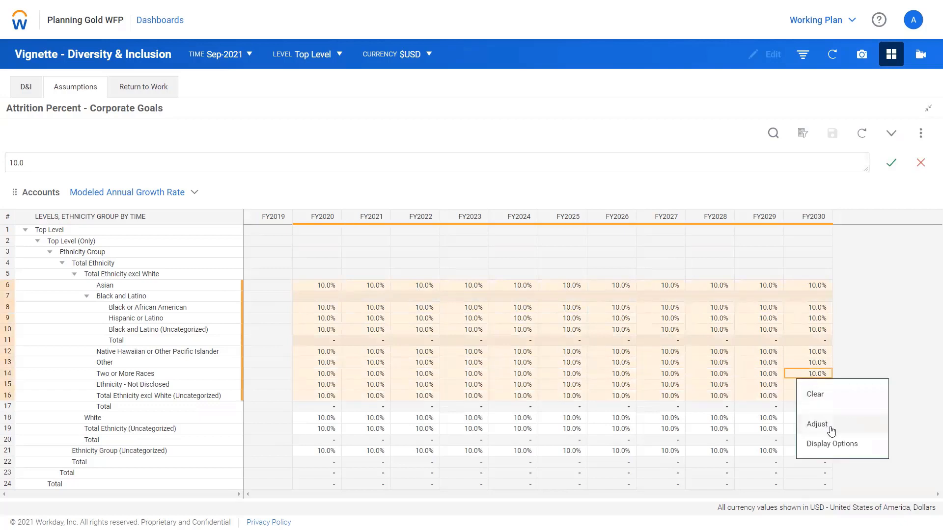
{"action": "left_click", "coordinate": [855, 425]}
{"action": "left_click", "coordinate": [329, 361]}
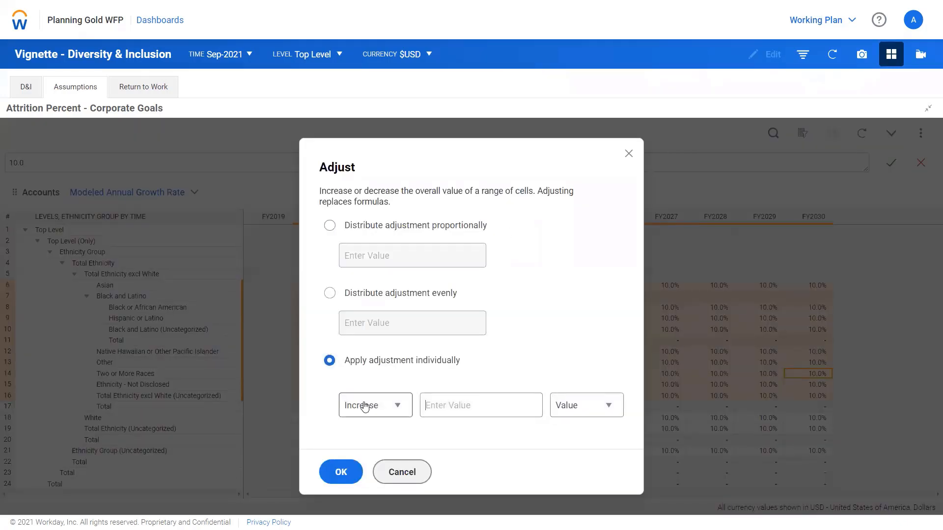
{"action": "type", "text": "50"}
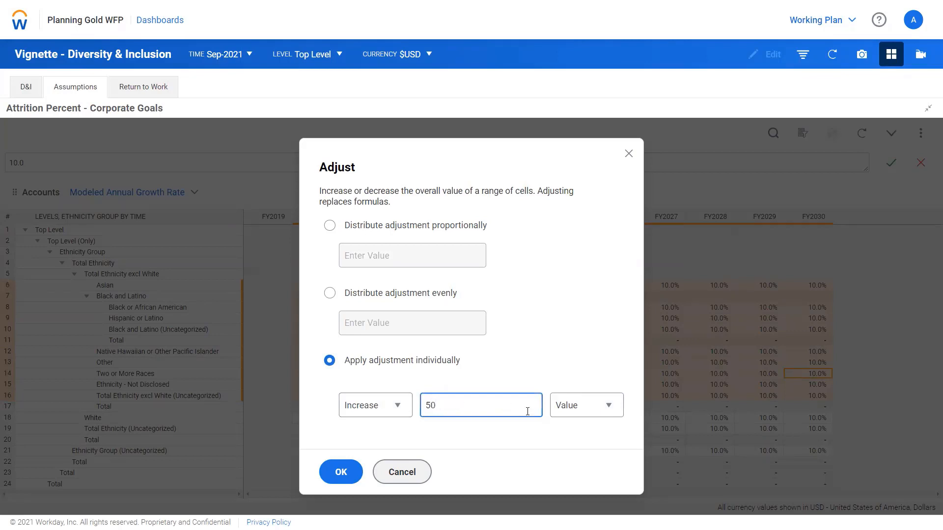
{"action": "left_click", "coordinate": [584, 405]}
{"action": "left_click", "coordinate": [583, 442]}
{"action": "left_click", "coordinate": [341, 472]}
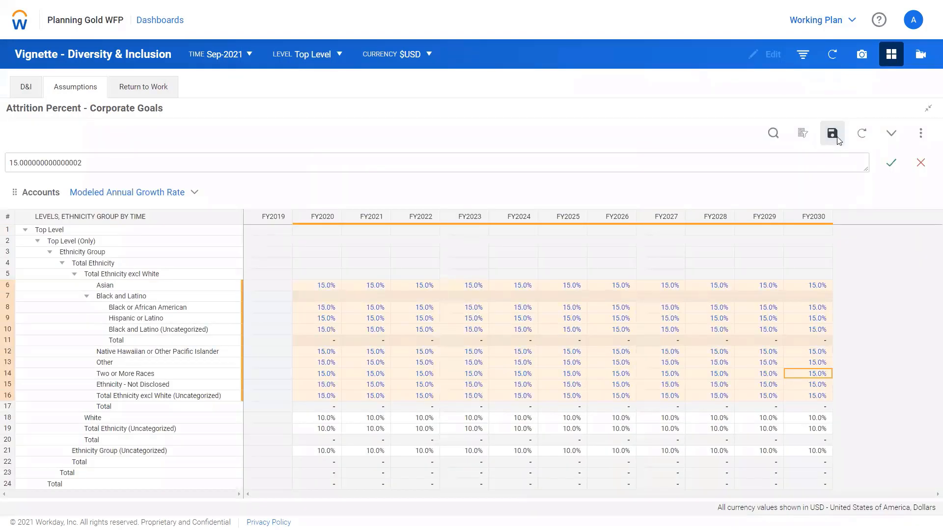
{"action": "left_click", "coordinate": [836, 136]}
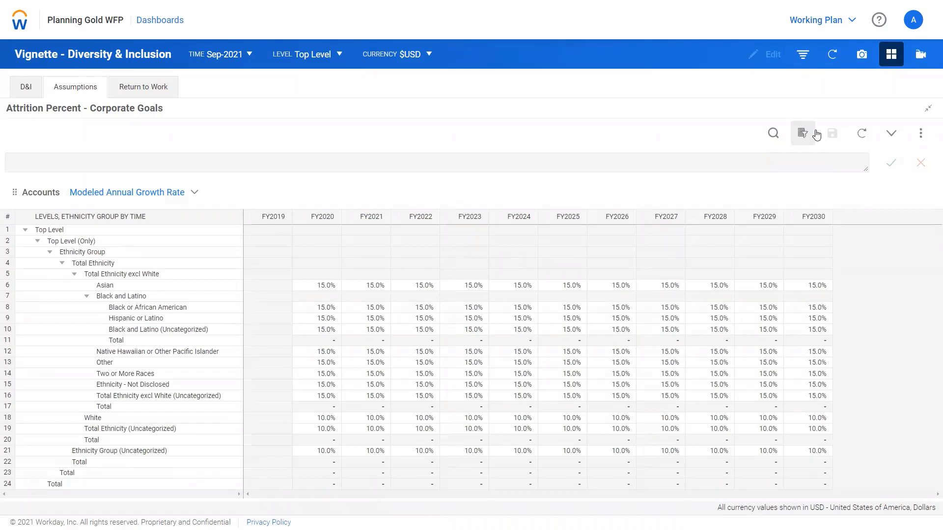
- Review the D&I metrics and the Supervisory Orgs restructuring list under Return to Work, ending on the D&I metrics
{"action": "left_click", "coordinate": [27, 90]}
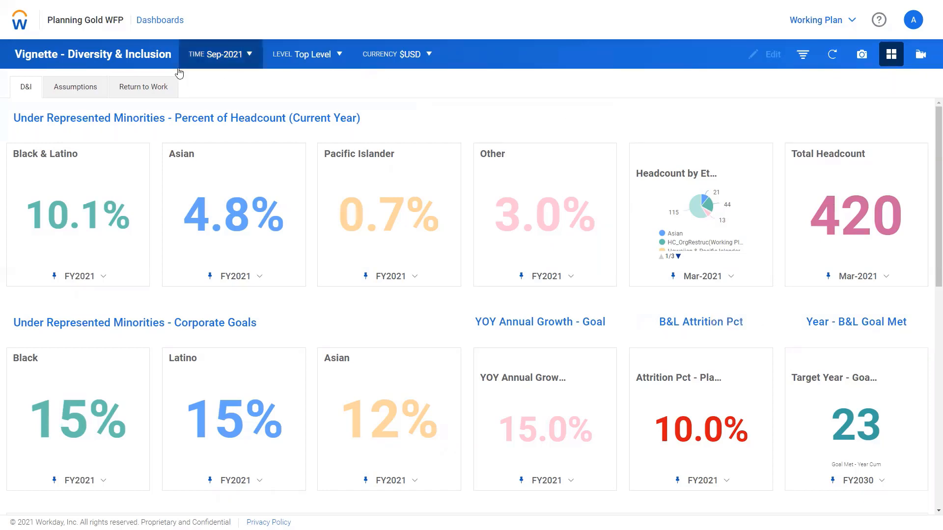
{"action": "left_click", "coordinate": [142, 91]}
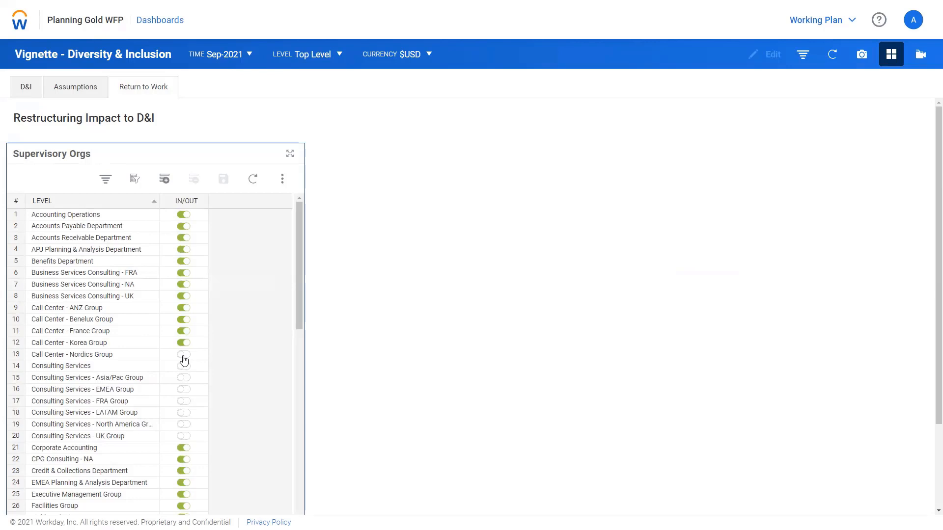
{"action": "left_click", "coordinate": [26, 87]}
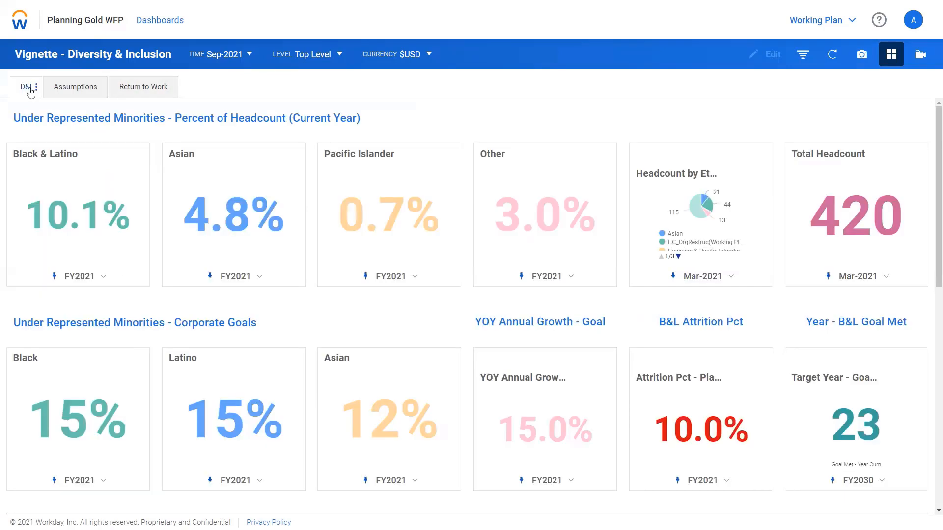